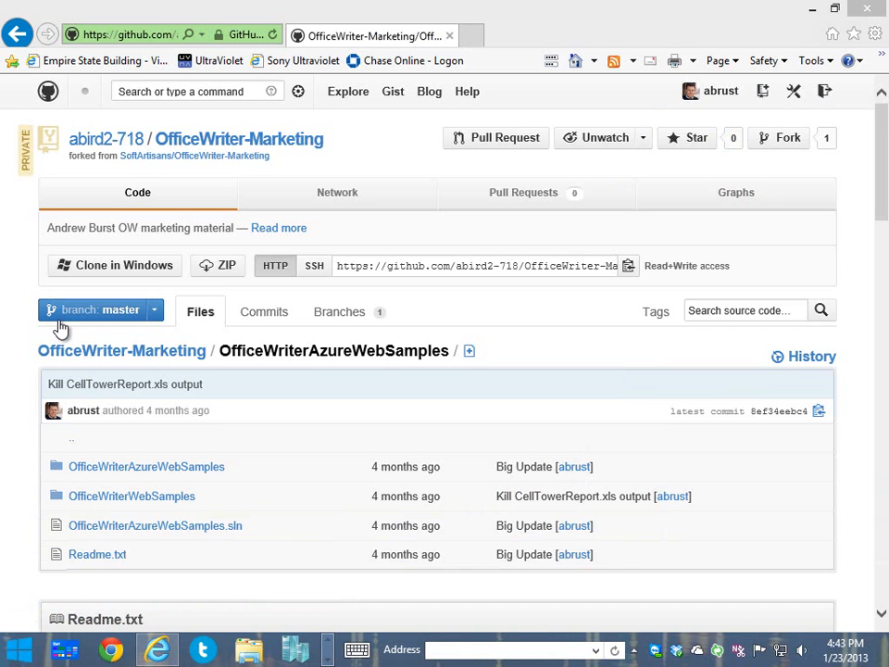
# Step: In Visual Studio, expand the OfficeWriterWebSamples project and select its Hadoop folder
pyautogui.click(451, 267)
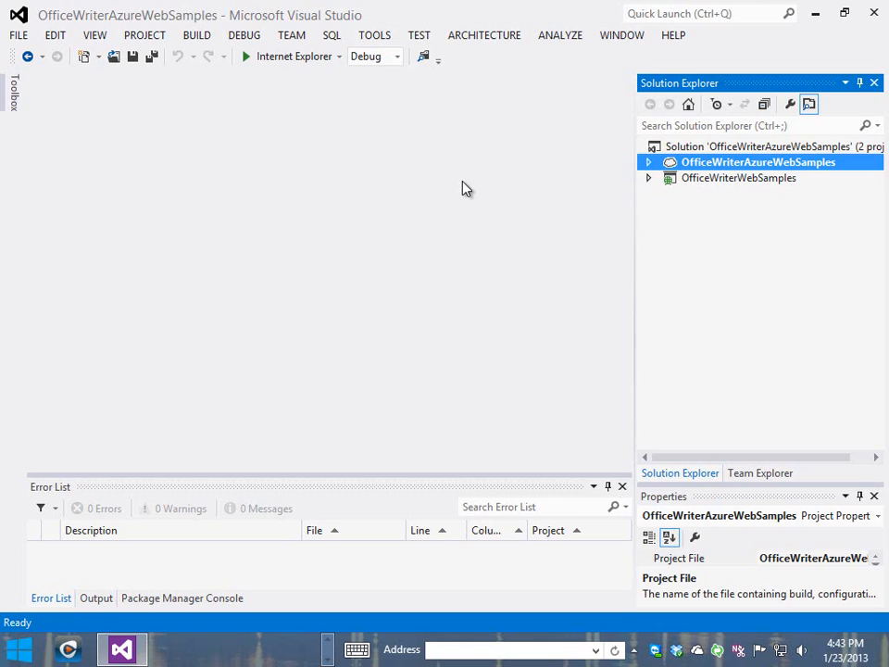
pyautogui.click(755, 182)
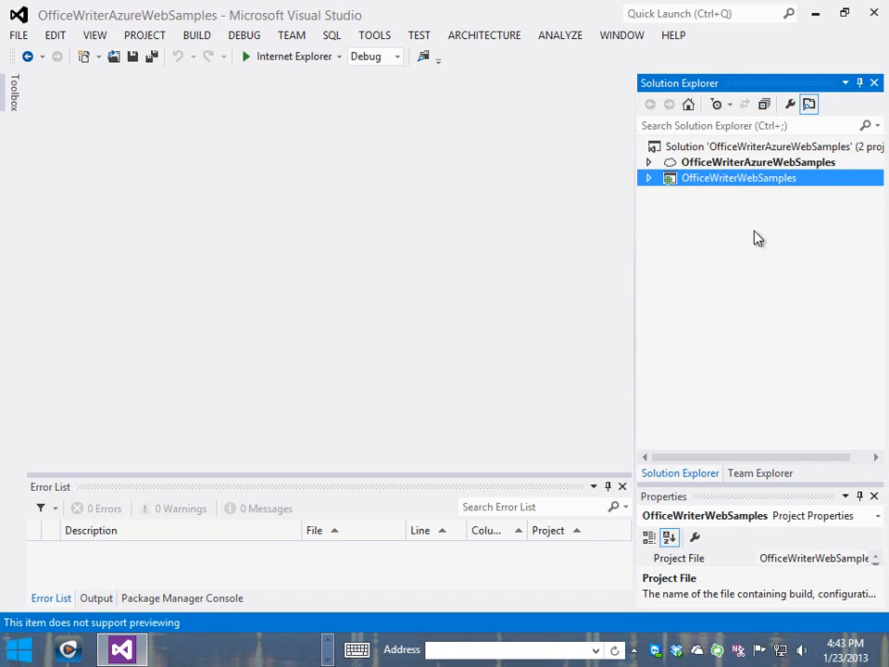
pyautogui.click(650, 179)
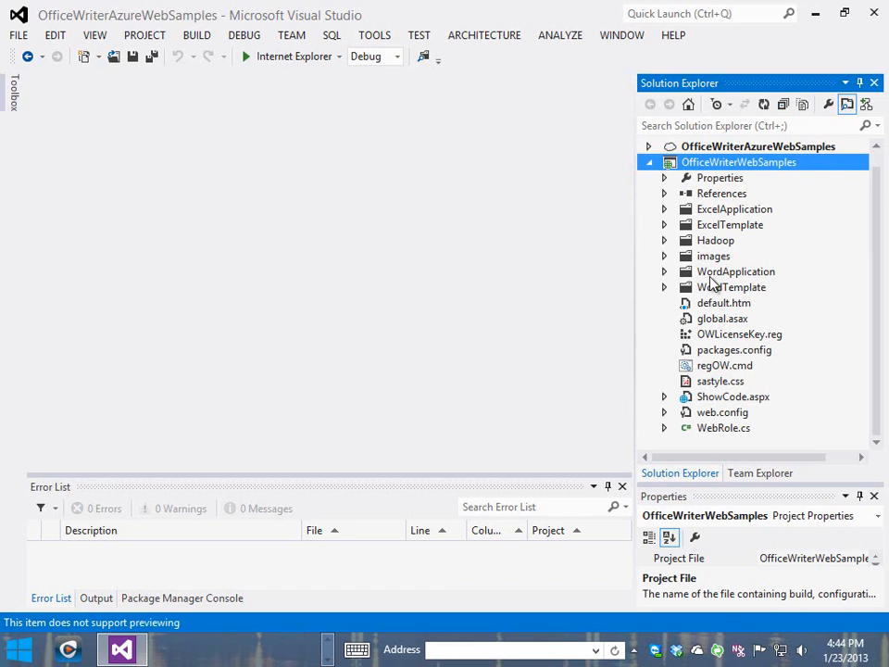
pyautogui.click(718, 240)
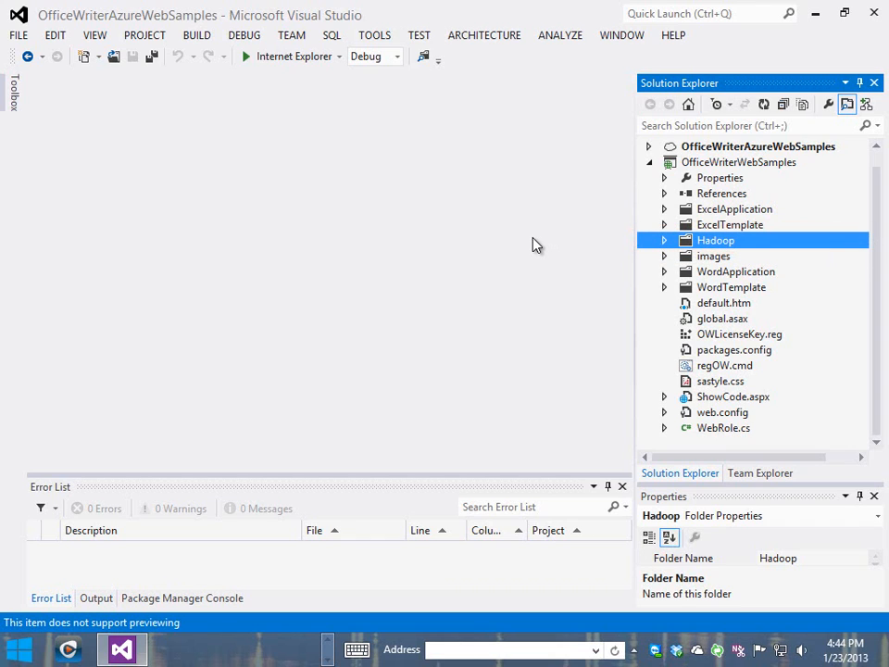
# Step: Preview the contents of OWLicenseKey.reg and regOW.cmd in the OfficeWriterWebSamples project
pyautogui.click(774, 335)
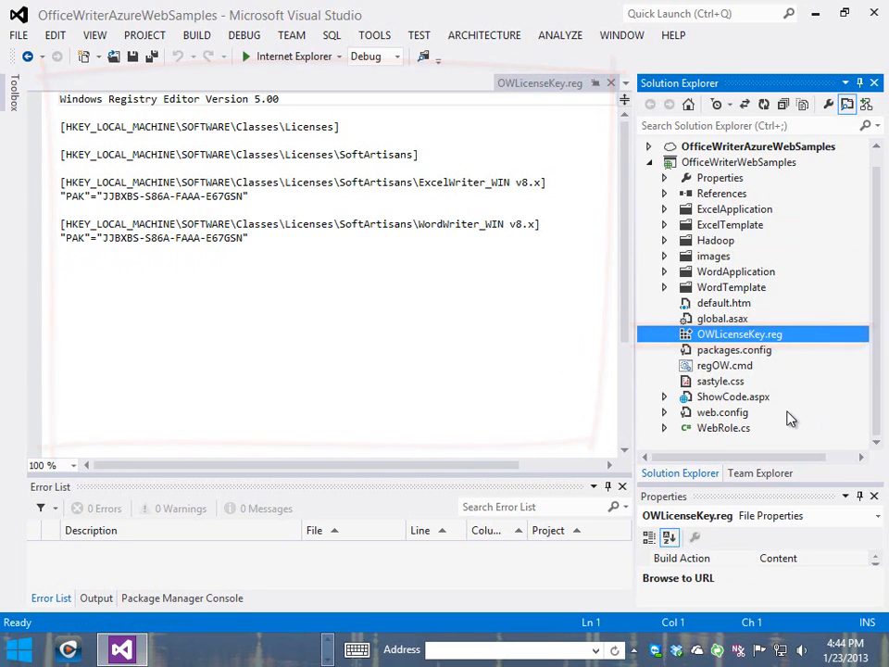
pyautogui.press('Down')
pyautogui.press('Down')
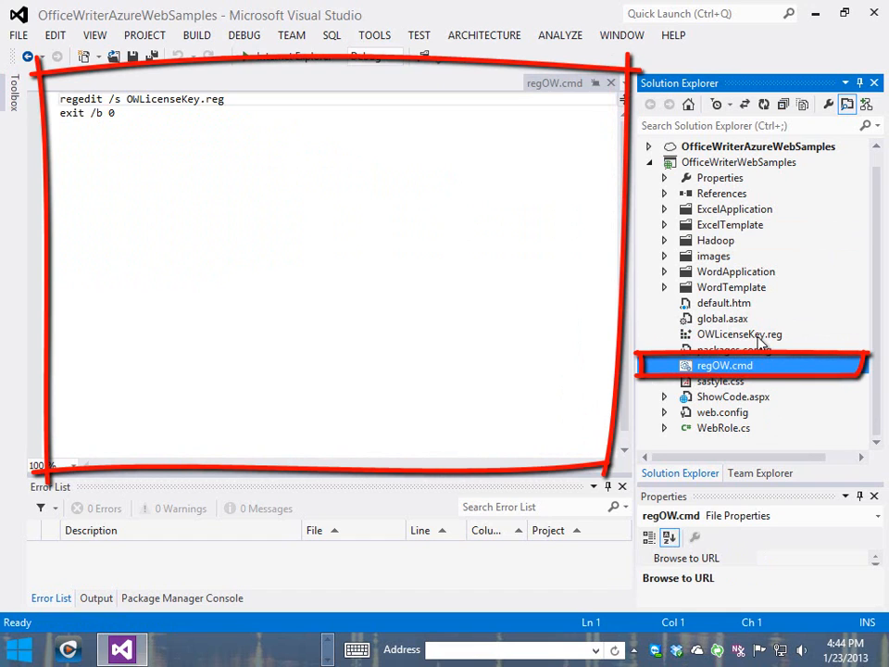
pyautogui.click(758, 337)
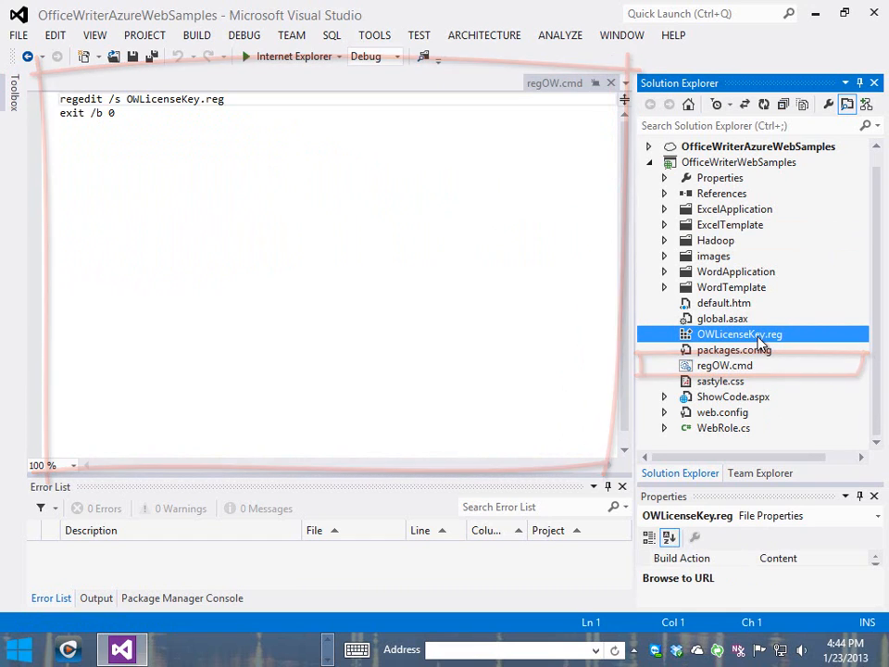
pyautogui.click(748, 366)
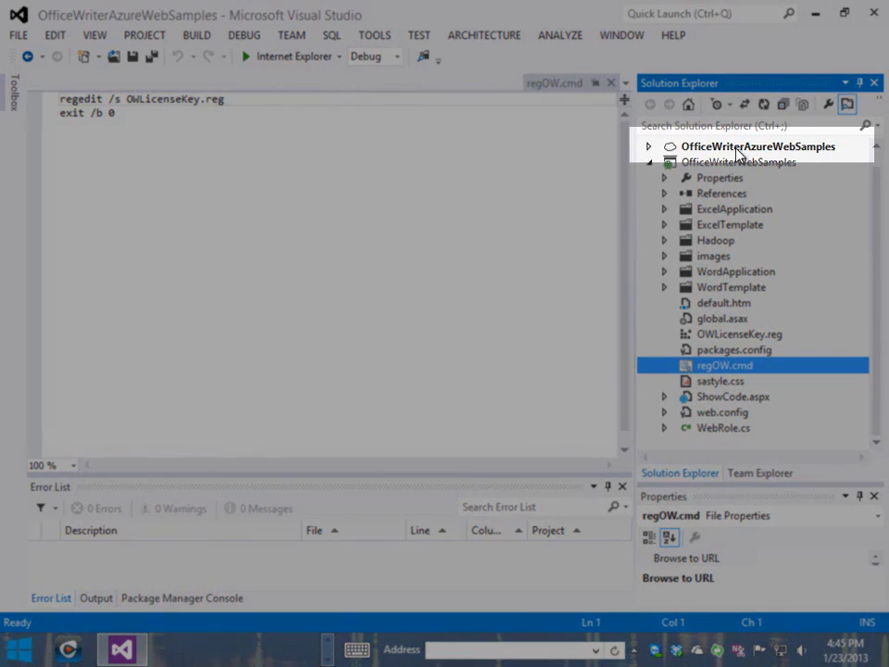
pyautogui.click(738, 150)
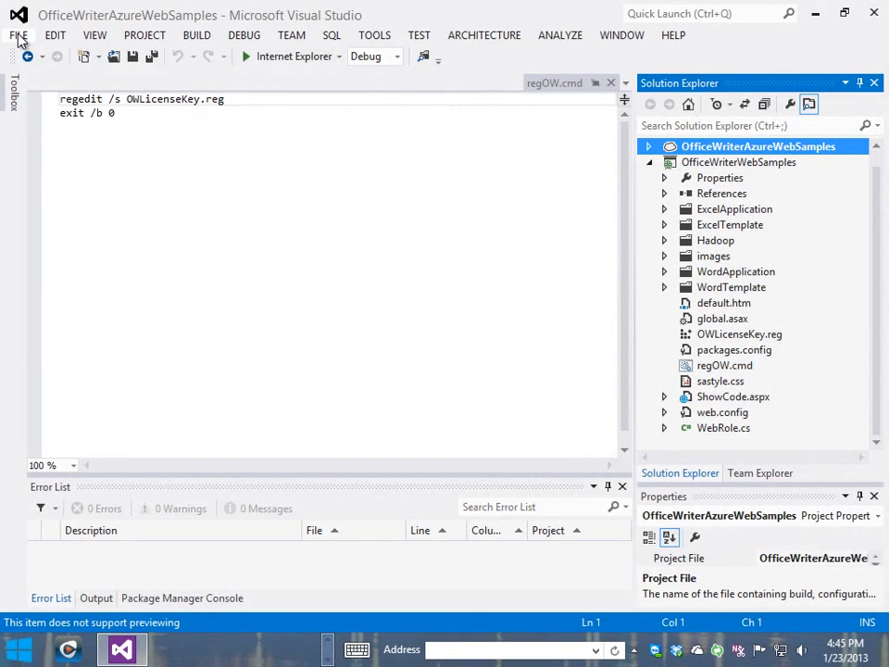
pyautogui.click(18, 37)
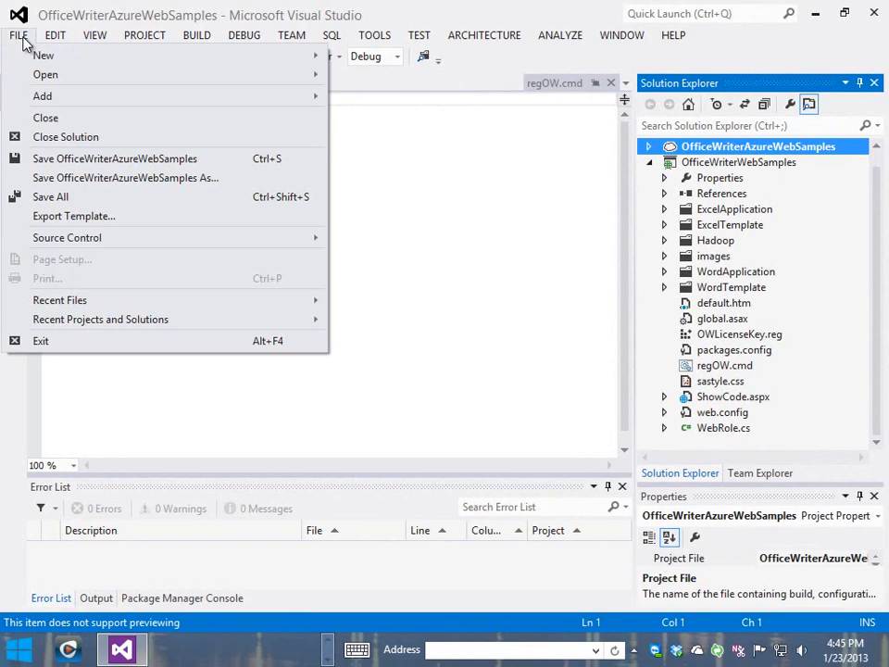
pyautogui.moveTo(36, 65)
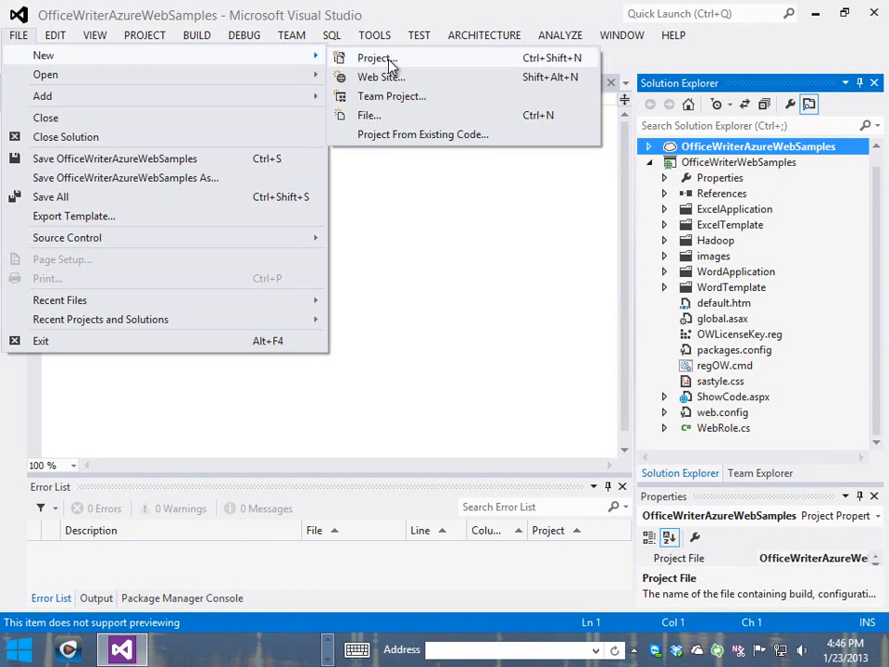
pyautogui.moveTo(296, 100)
pyautogui.click(378, 96)
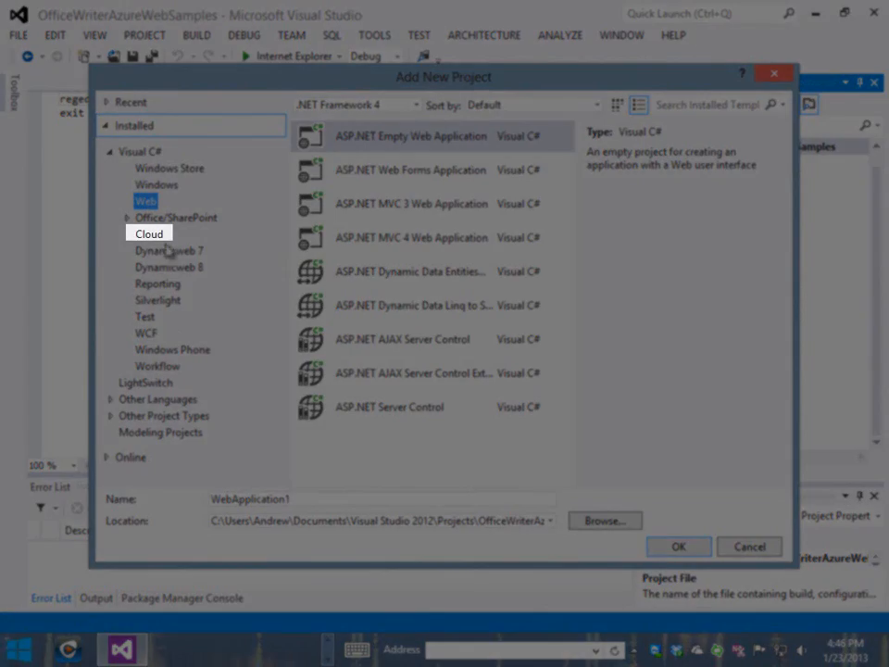
pyautogui.click(148, 236)
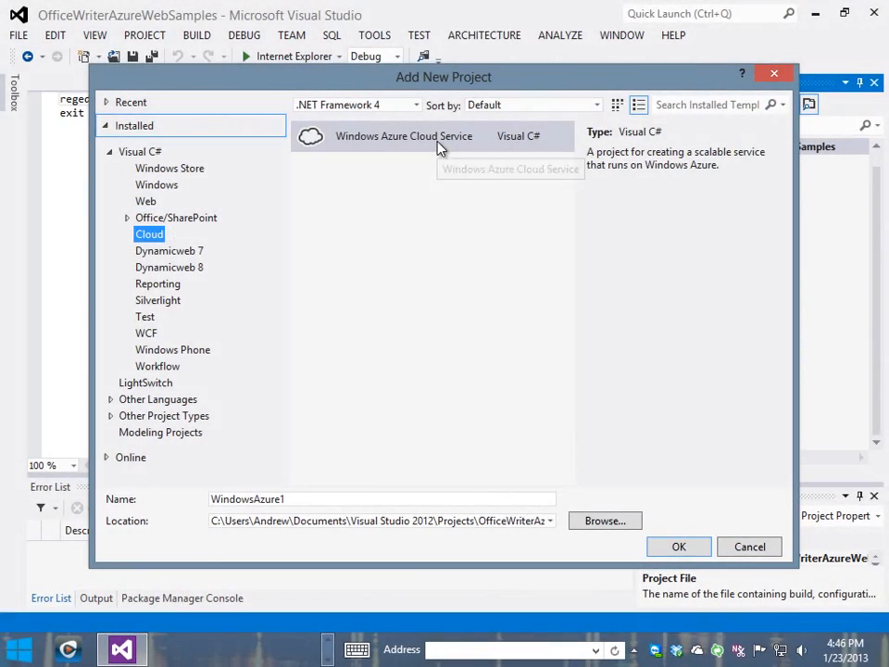
pyautogui.click(439, 144)
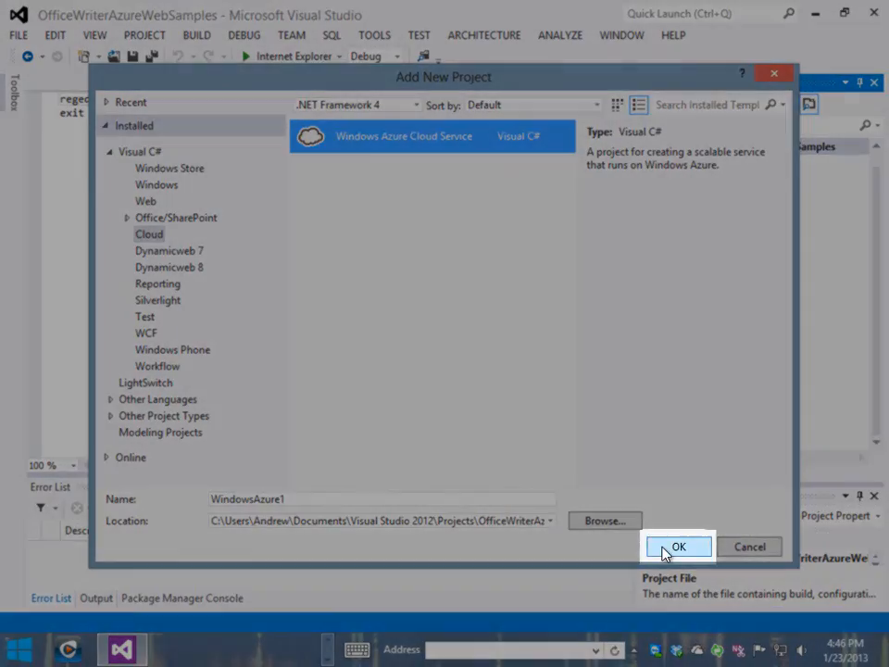
pyautogui.click(661, 546)
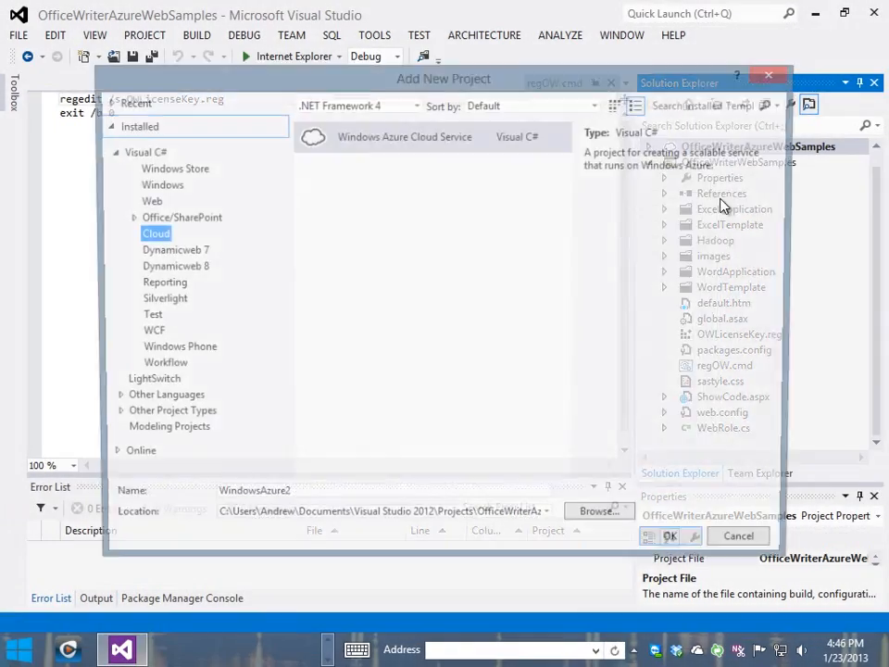
pyautogui.click(739, 539)
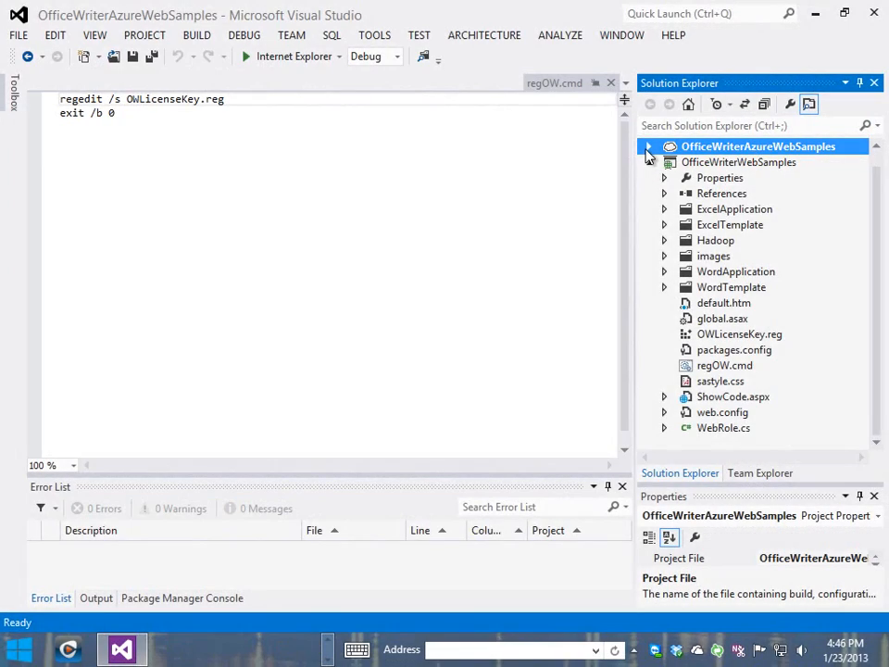
# Step: Expand the OfficeWriterAzureWebSamples project, view ServiceDefinition.csdef and highlight regOW.cmd in the startup task's commandLine attribute
pyautogui.click(648, 148)
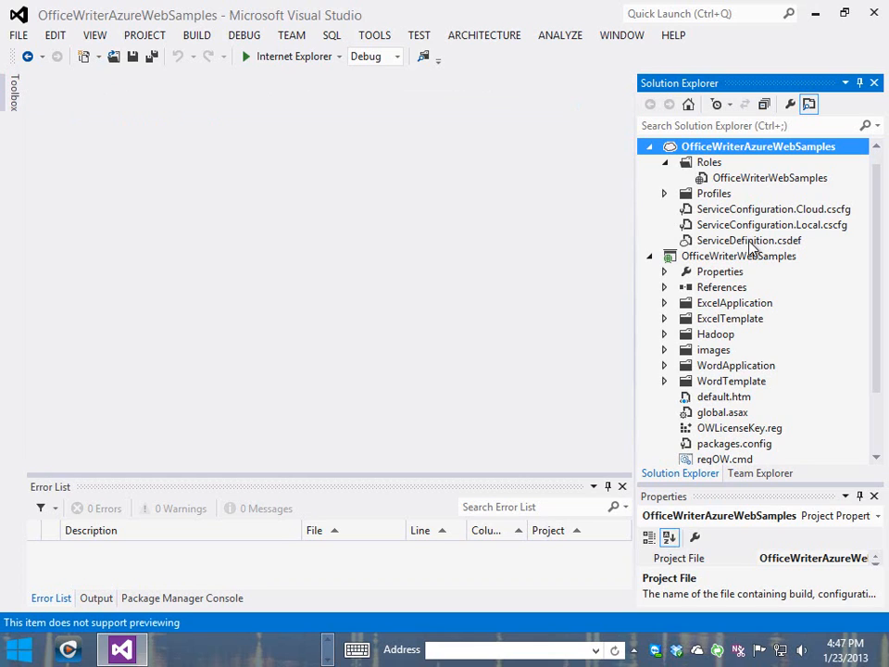
pyautogui.click(746, 242)
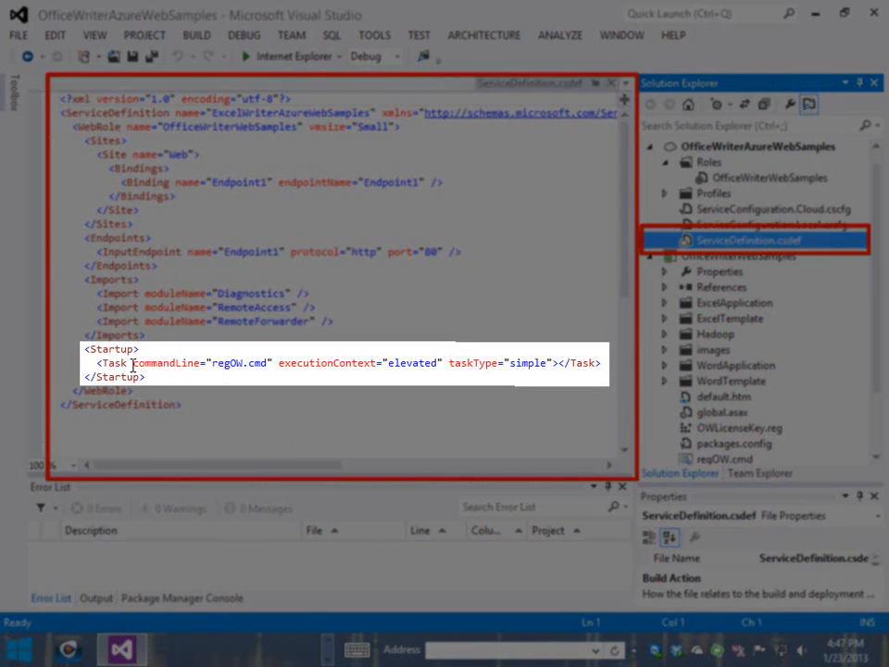
pyautogui.click(133, 364)
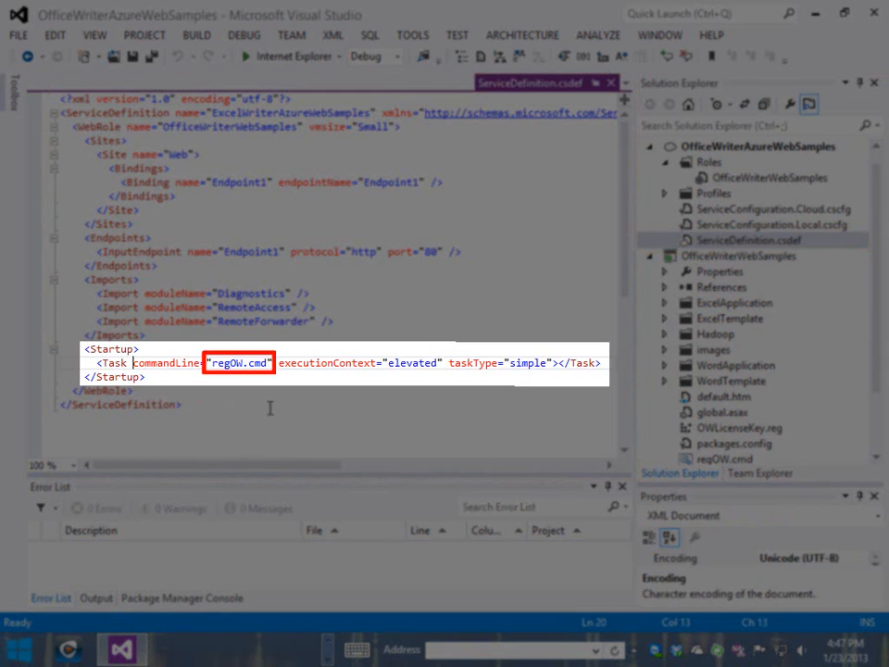
pyautogui.hotkey('ctrl', 'Right')
pyautogui.hotkey('ctrl', 'Right')
pyautogui.press('Right')
pyautogui.hotkey('ctrl', 'shift', 'Right')
pyautogui.hotkey('ctrl', 'shift', 'Right')
pyautogui.hotkey('ctrl', 'shift', 'Right')
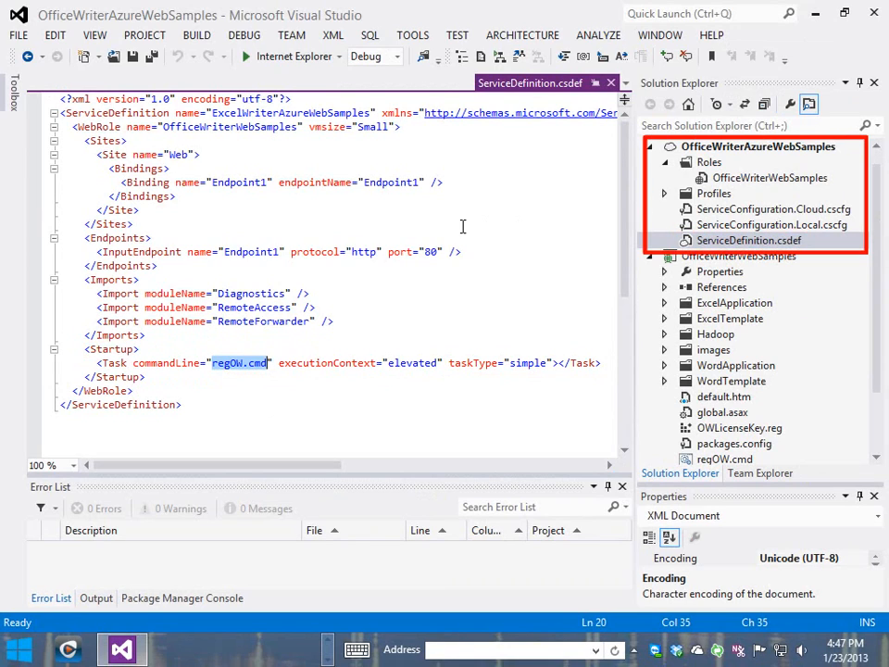
# Step: View the regOW.cmd script and the OWLicenseKey.reg registry file that it imports
pyautogui.moveTo(878, 381); pyautogui.dragTo(878, 423)
pyautogui.scroll(-1, 746, 398)
pyautogui.click(732, 383)
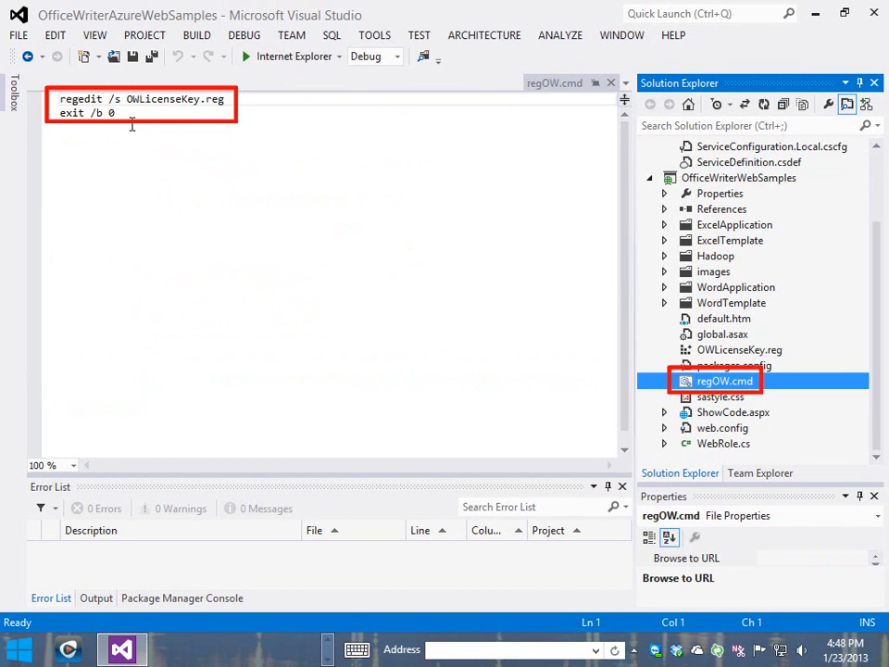
pyautogui.click(741, 350)
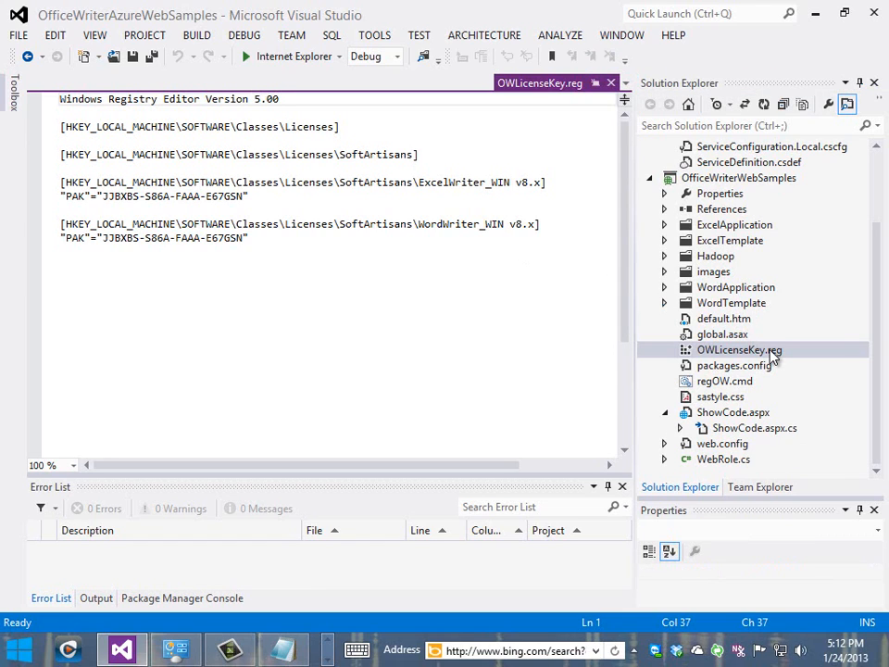
# Step: Enlarge the file properties area and check the Copy to Output Directory property of OWLicenseKey.reg and regOW.cmd
pyautogui.click(773, 357)
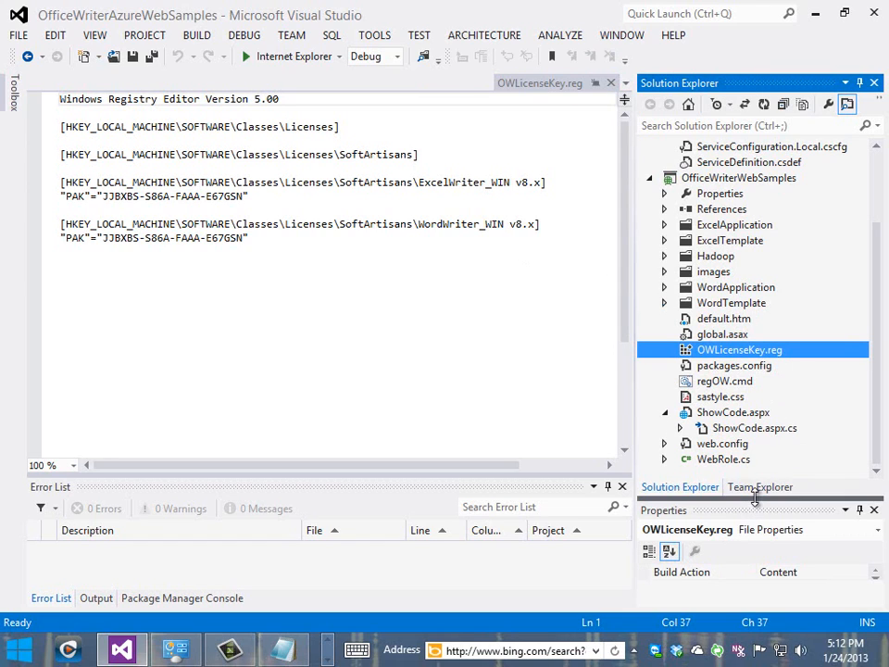
pyautogui.moveTo(754, 498); pyautogui.dragTo(749, 422)
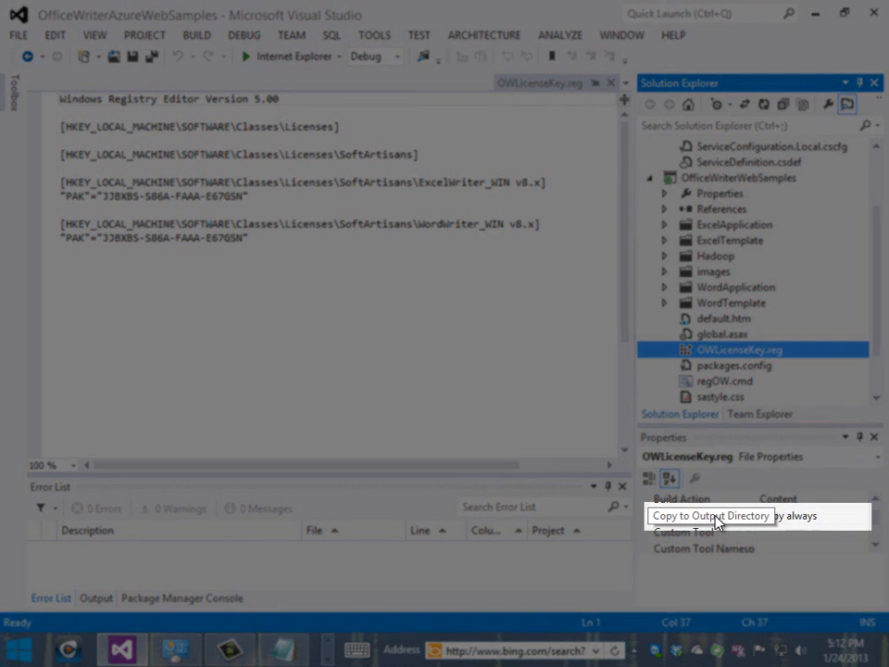
pyautogui.click(716, 524)
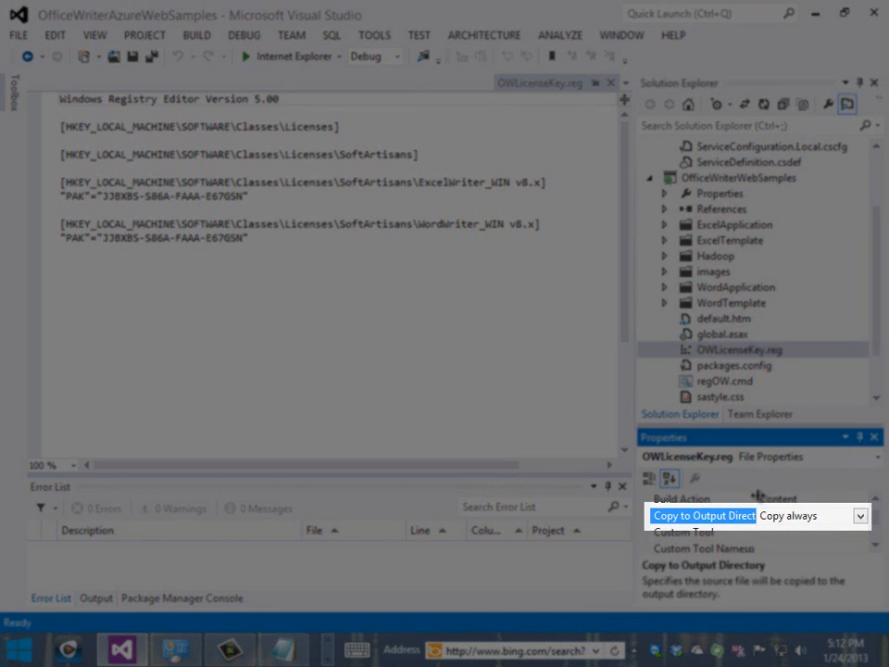
pyautogui.moveTo(758, 497); pyautogui.dragTo(776, 495)
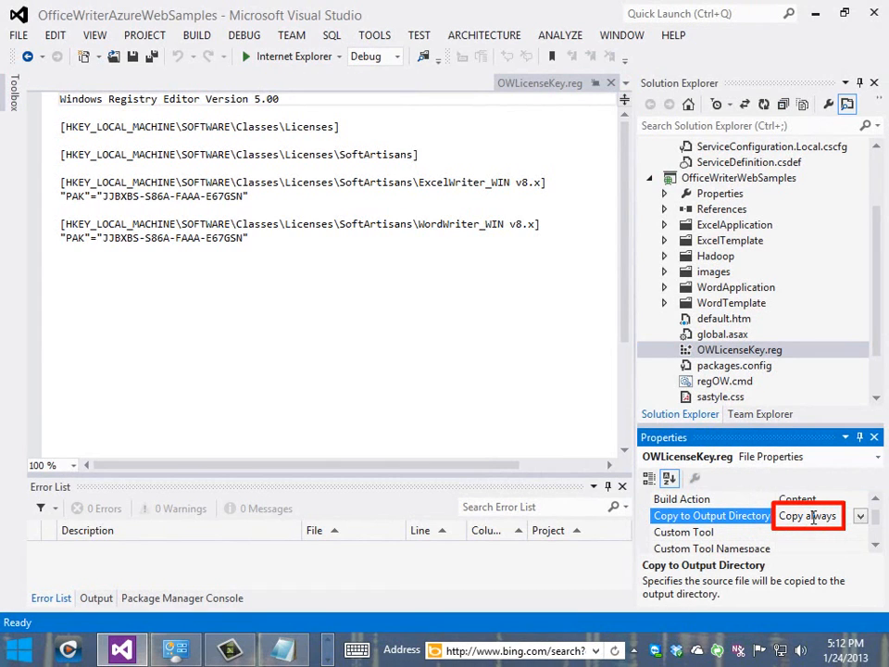
pyautogui.click(738, 383)
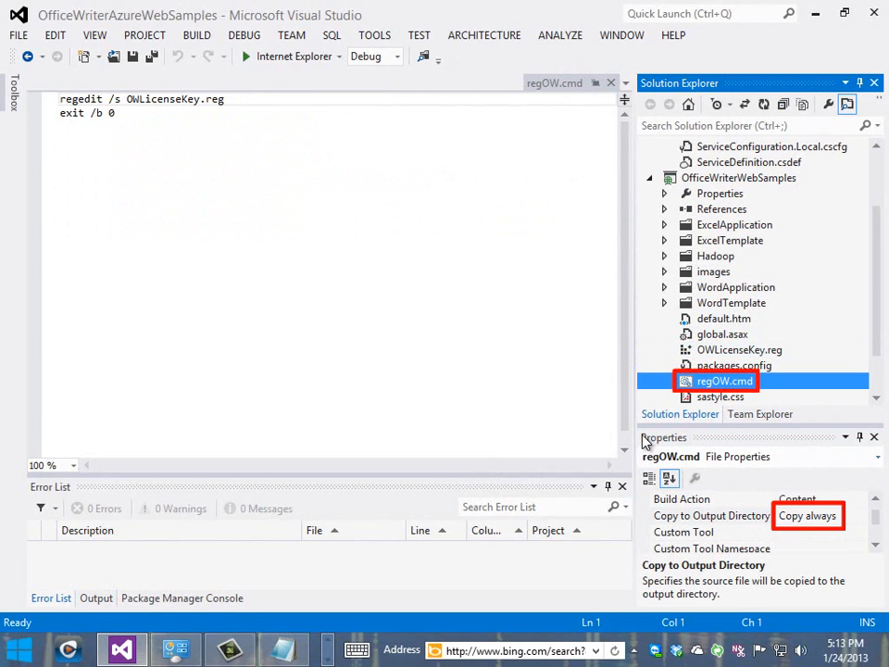
pyautogui.click(721, 516)
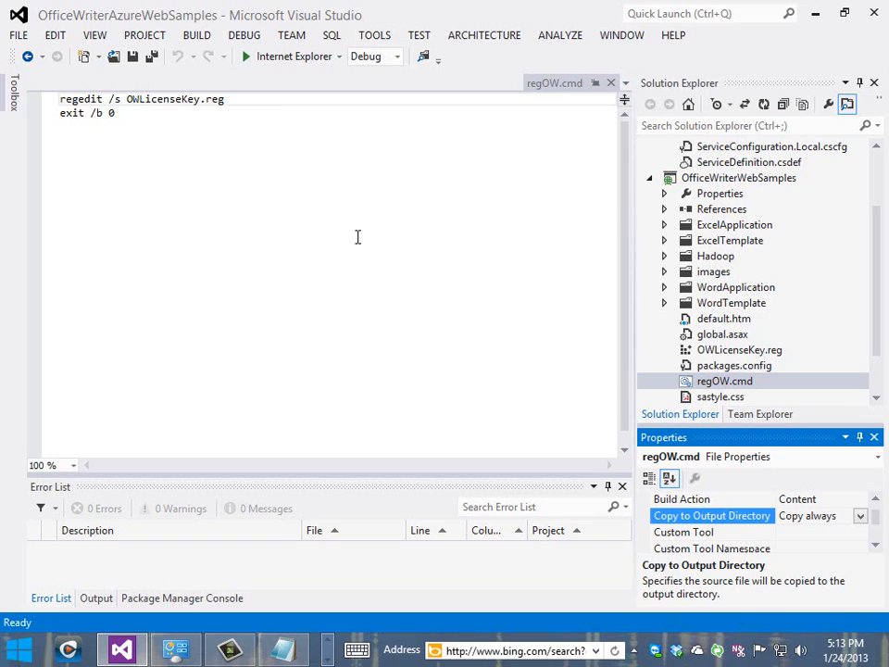
# Step: View ServiceDefinition.csdef again and highlight the regOW.cmd value in its startup task
pyautogui.click(876, 168)
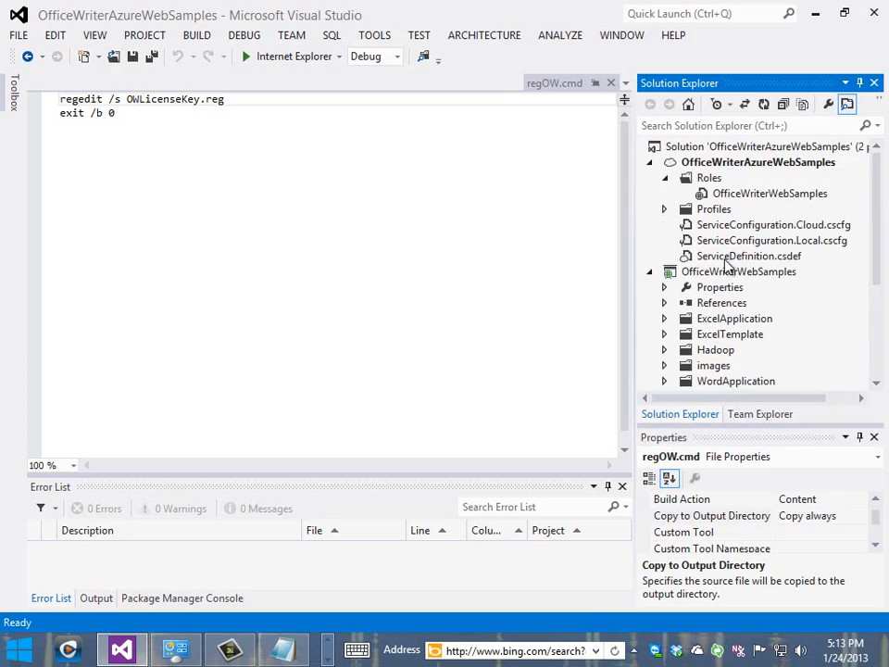
pyautogui.click(727, 257)
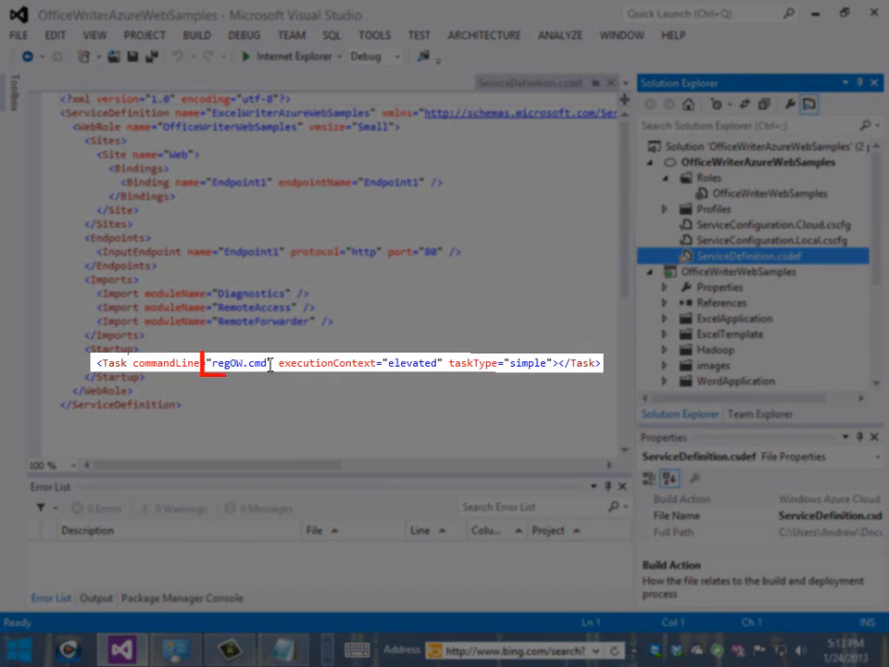
pyautogui.moveTo(261, 363); pyautogui.dragTo(214, 364)
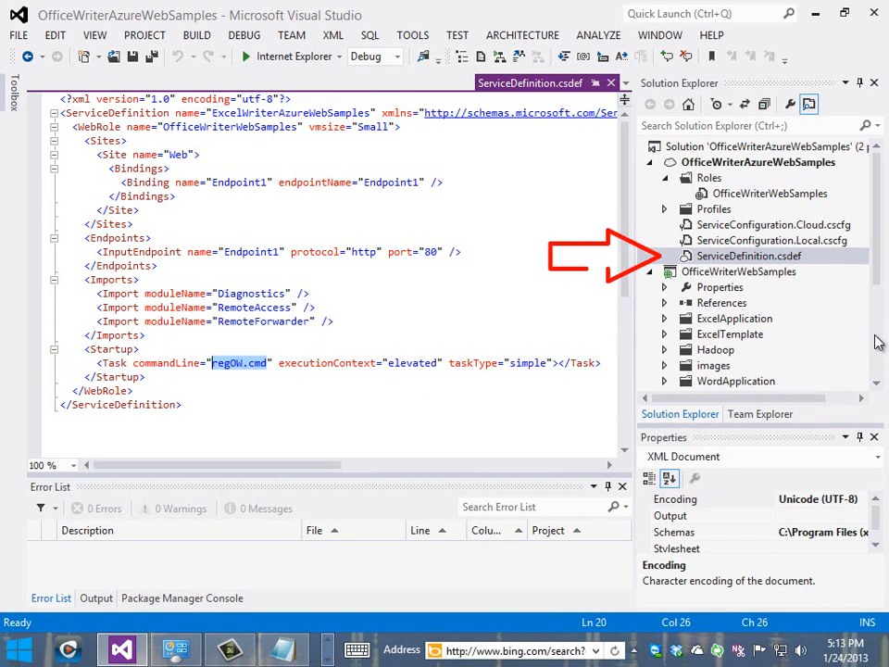
# Step: Review regOW.cmd and OWLicenseKey.reg again and check the registry file's Copy to Output Directory property
pyautogui.scroll(-4, 875, 340)
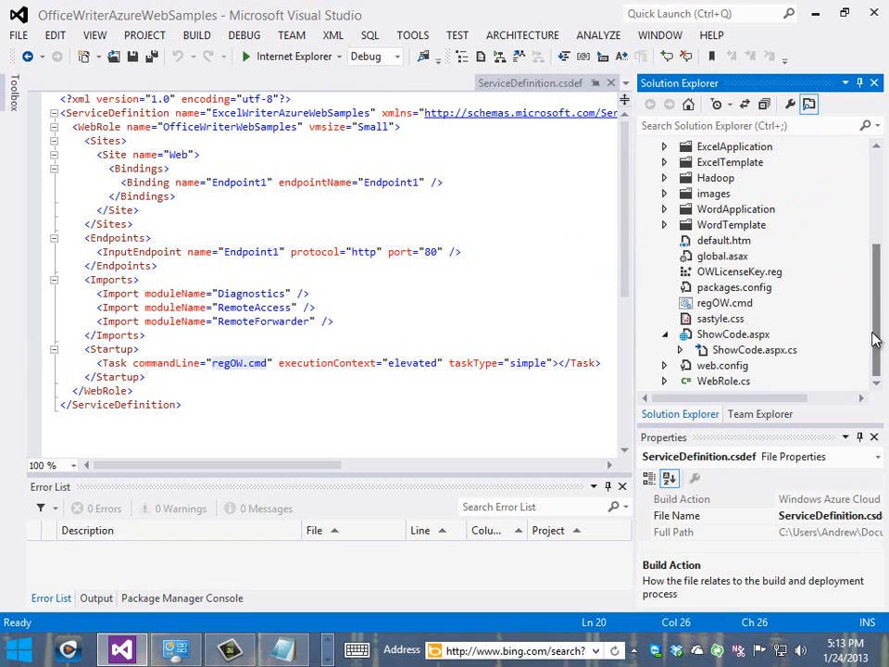
pyautogui.click(717, 317)
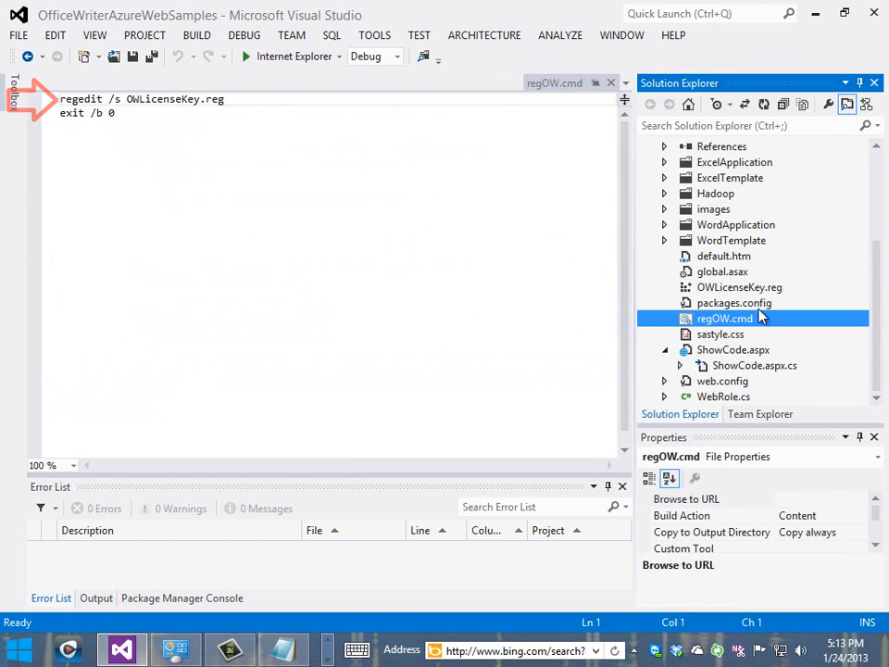
pyautogui.doubleClick(741, 289)
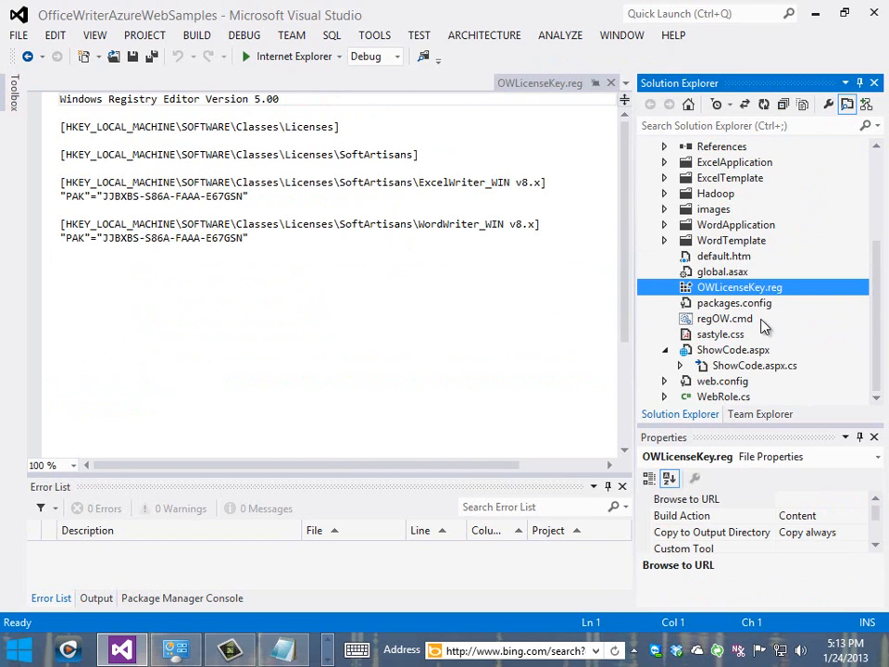
pyautogui.doubleClick(718, 320)
pyautogui.click(772, 291)
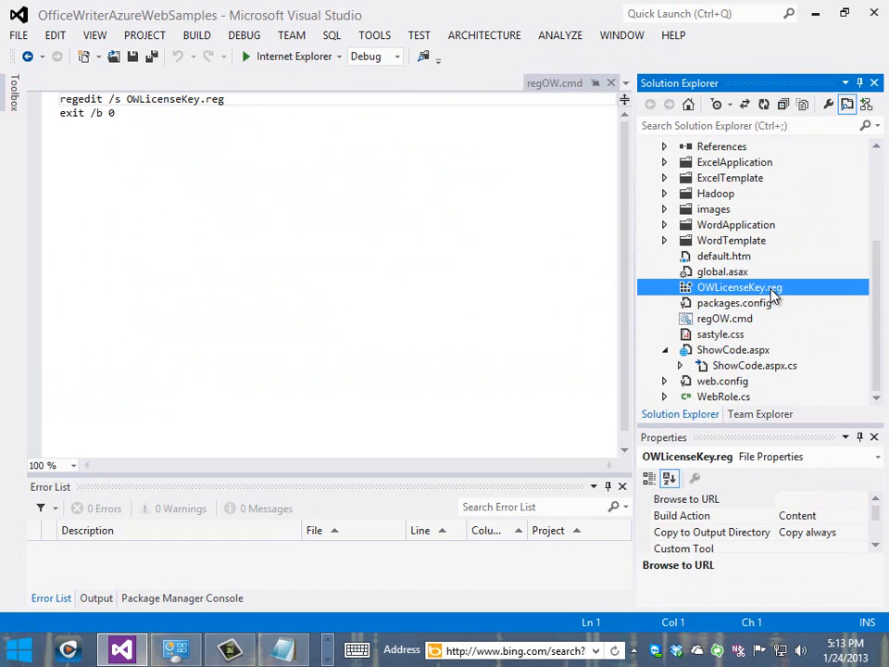
pyautogui.click(690, 533)
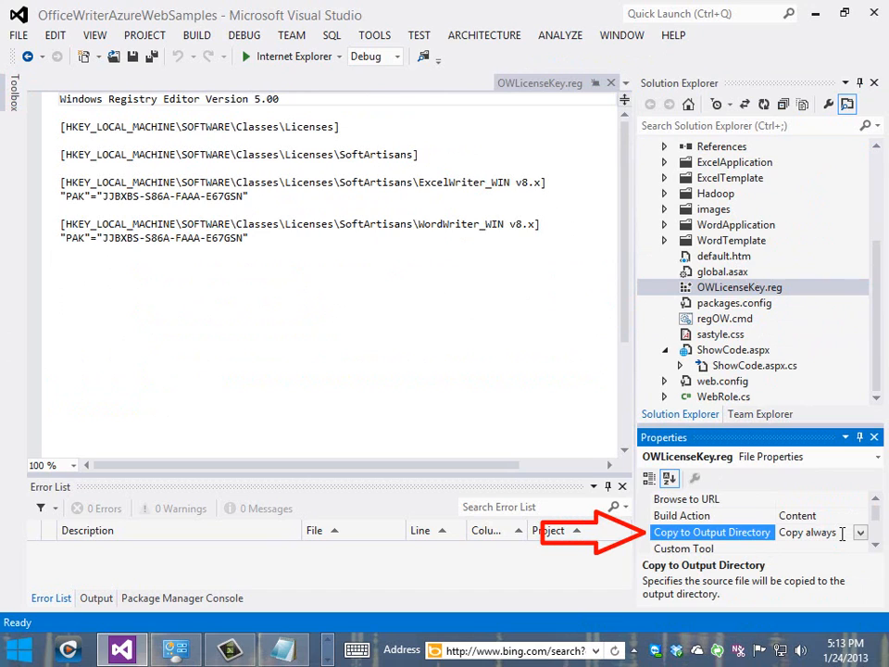
# Step: Start publishing the OfficeWriterAzureWebSamples cloud project
pyautogui.click(879, 287)
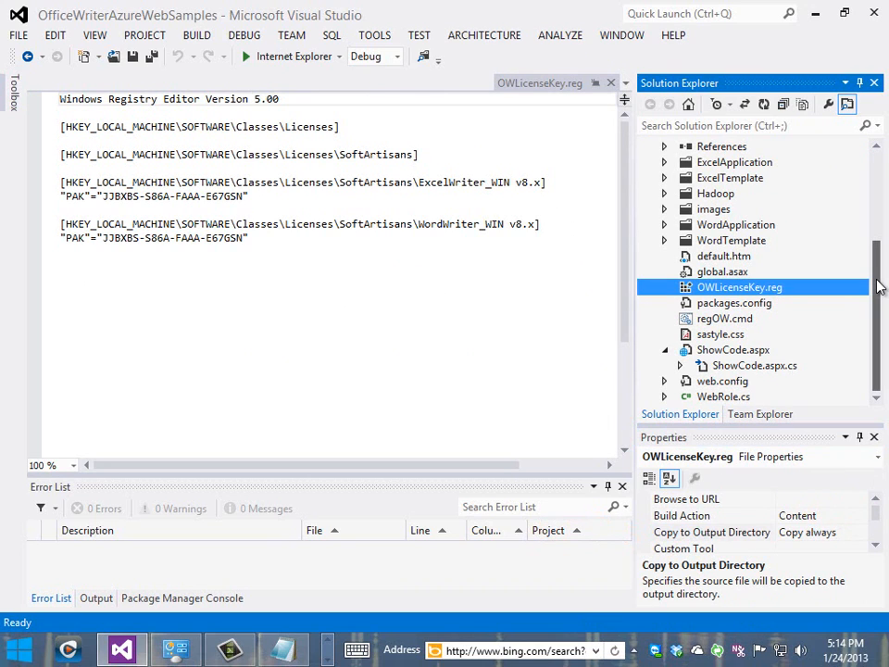
pyautogui.moveTo(879, 283); pyautogui.dragTo(871, 165)
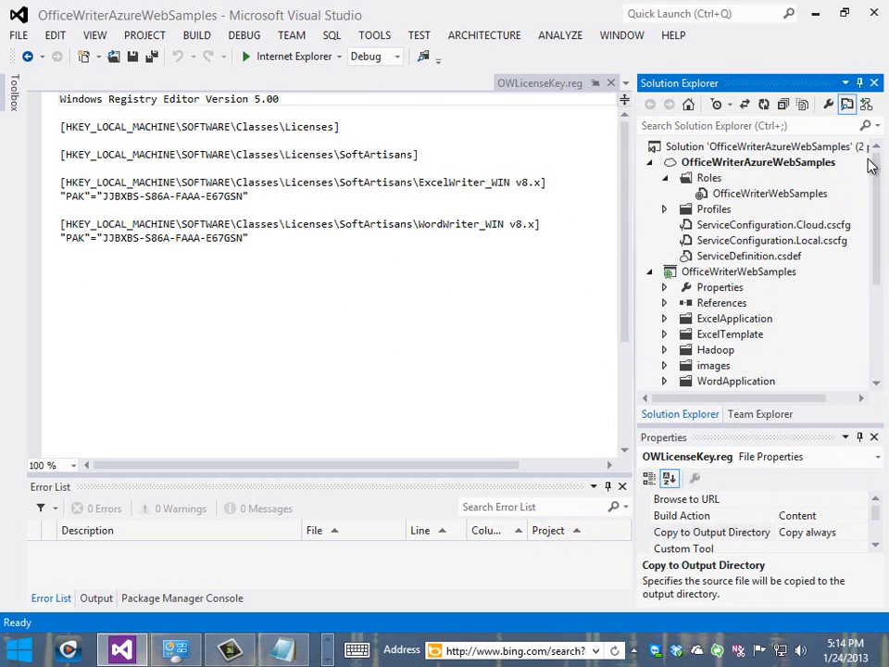
pyautogui.rightClick(725, 165)
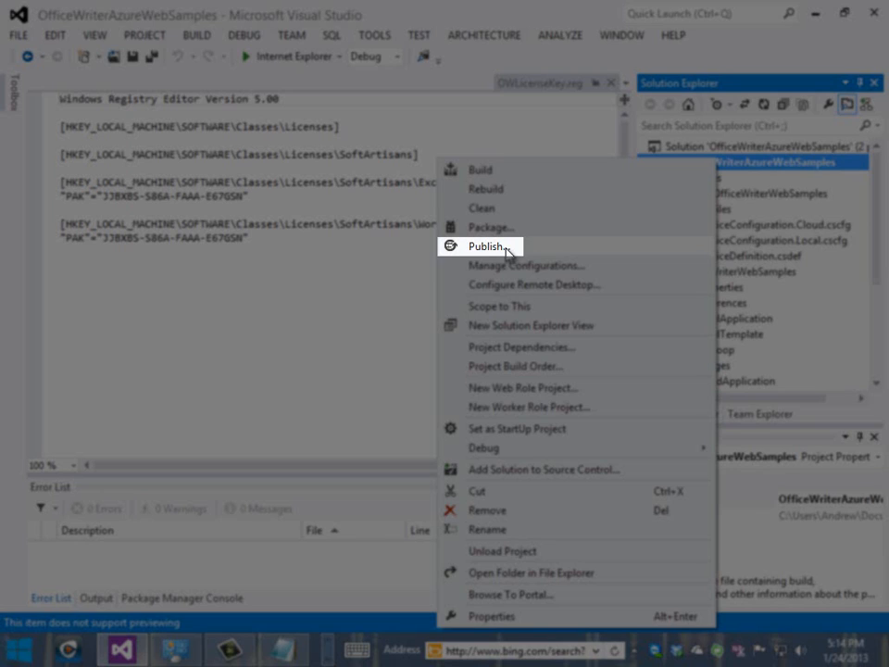
pyautogui.click(491, 246)
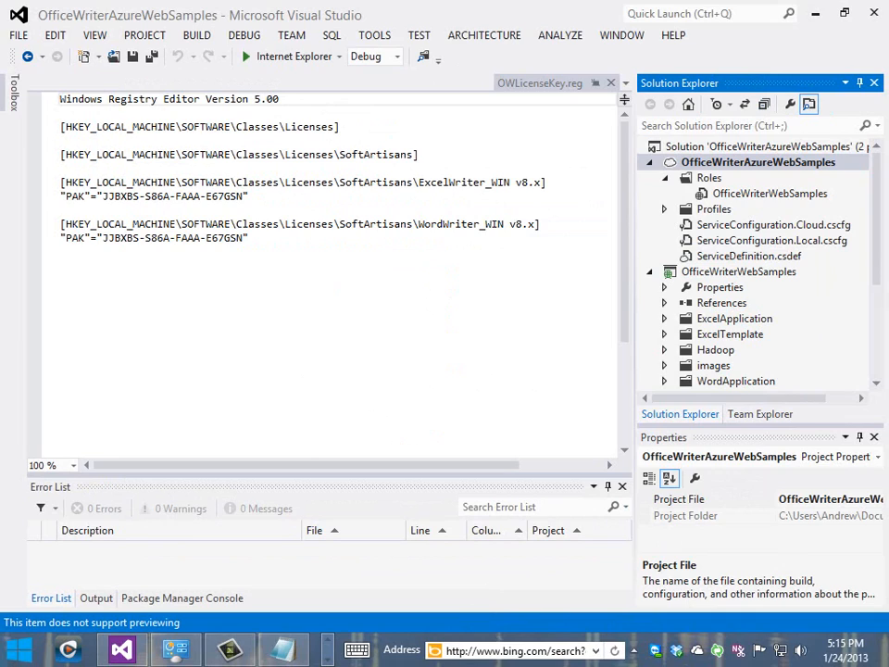